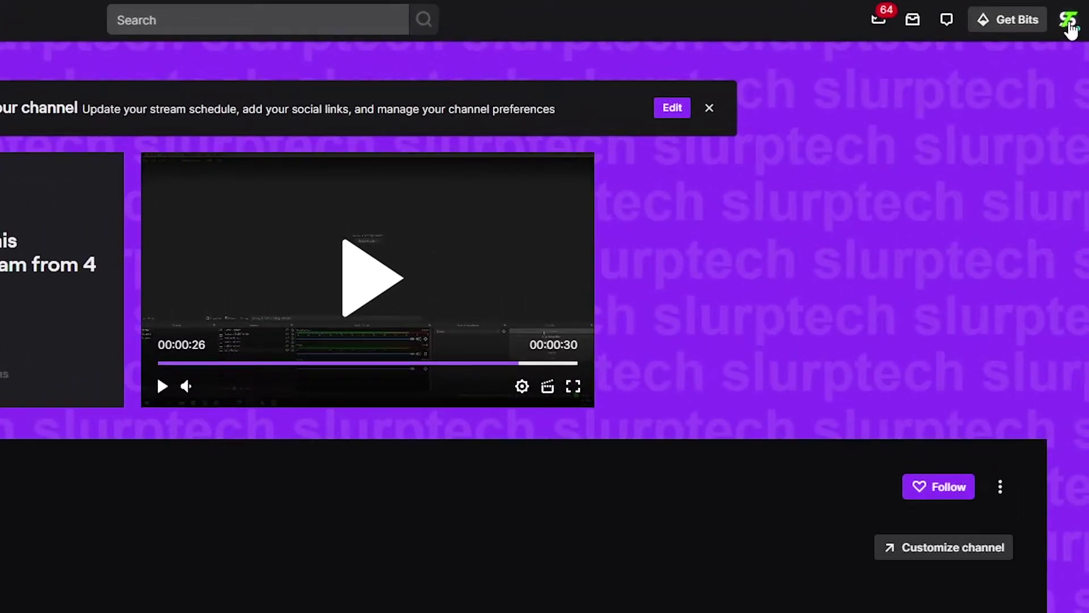
Step: Go to the Creator Dashboard home through the profile avatar's account menu
{"action": "left_click", "coordinate": [1075, 55]}
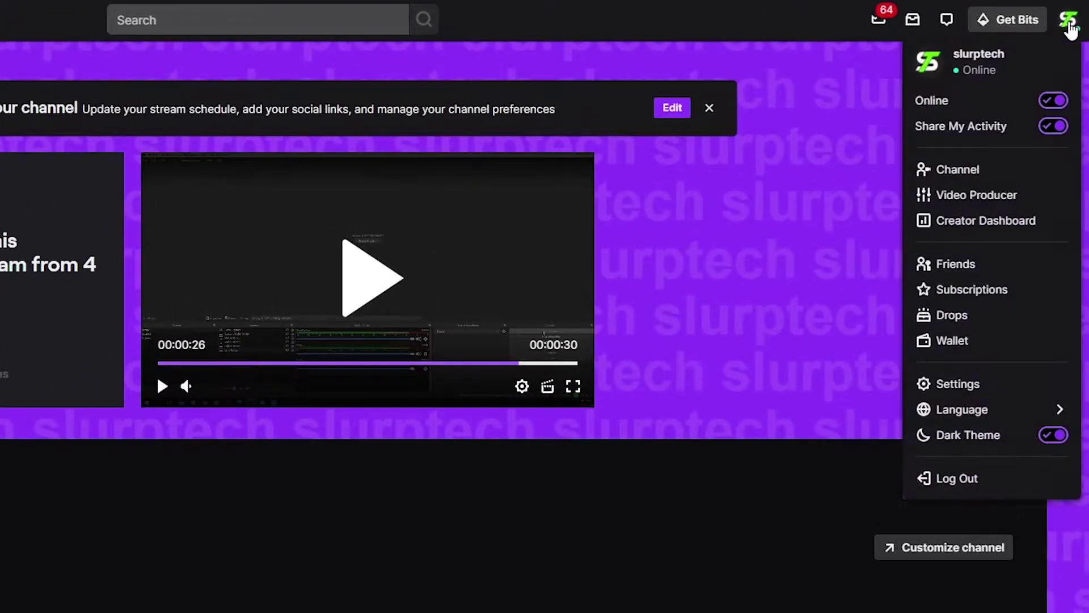
{"action": "left_click", "coordinate": [983, 227]}
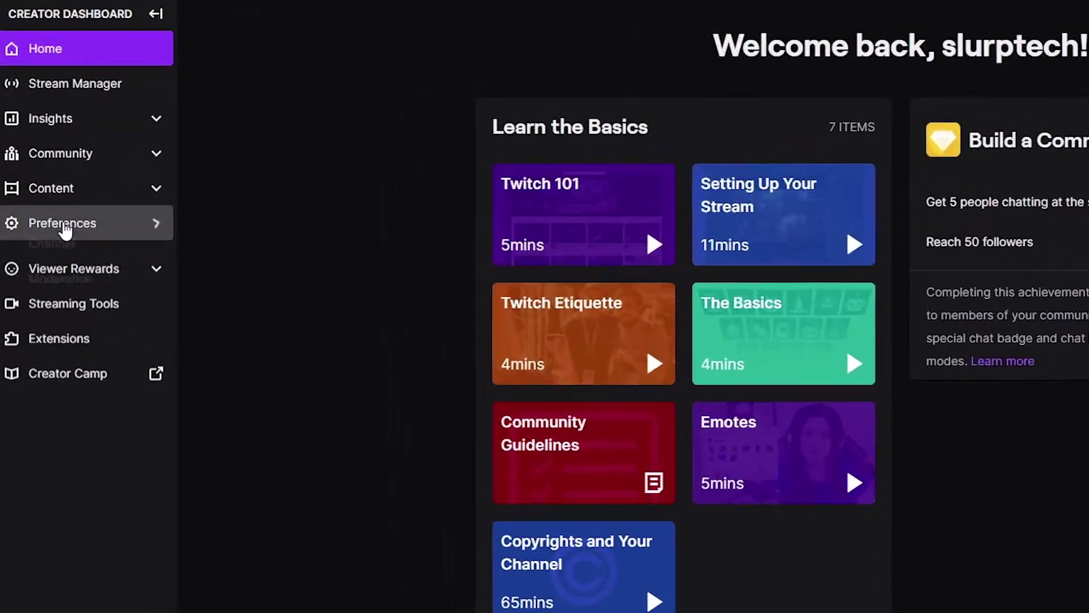
Step: Switch on 'Store past broadcasts' in the channel's Preferences > Channel settings
{"action": "left_click", "coordinate": [48, 223]}
{"action": "left_click", "coordinate": [51, 246]}
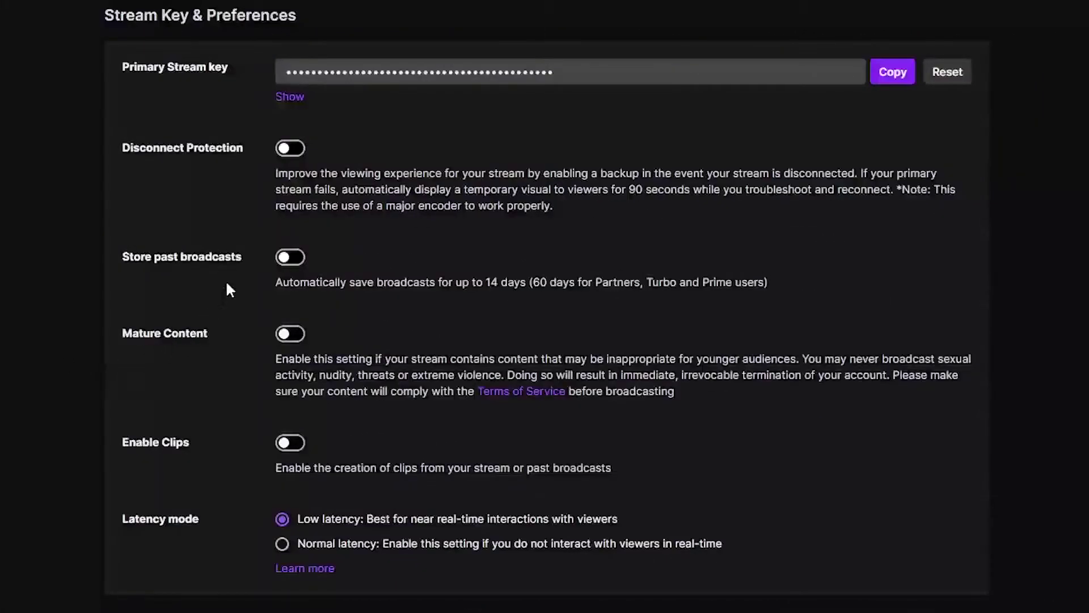
{"action": "left_click", "coordinate": [292, 257]}
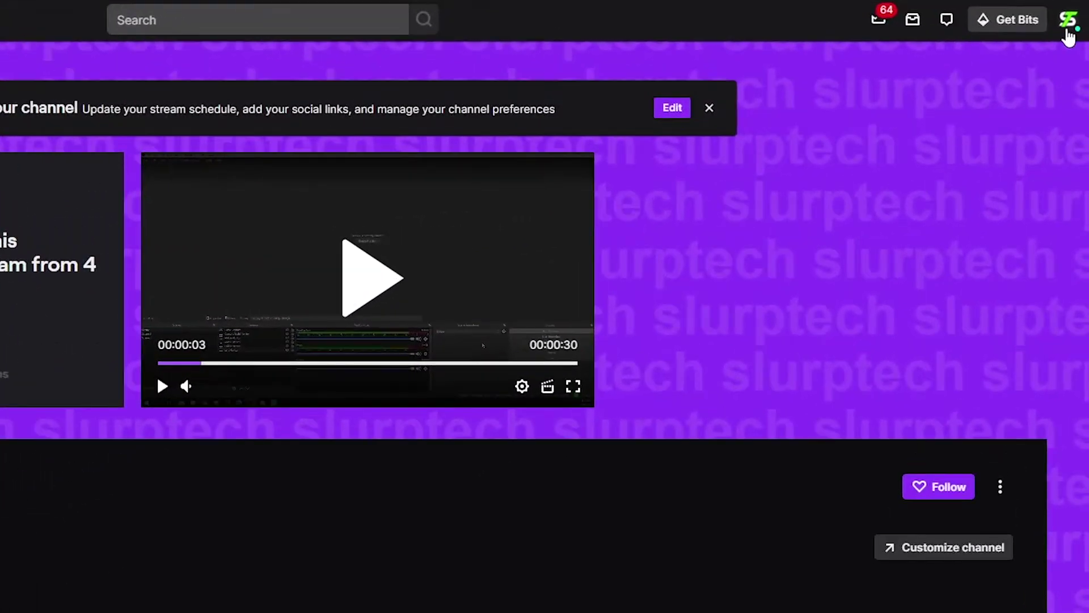
Step: Open Video Producer with the All Videos filter, showing the 30-second 'Chicken' broadcast
{"action": "left_click", "coordinate": [1075, 53]}
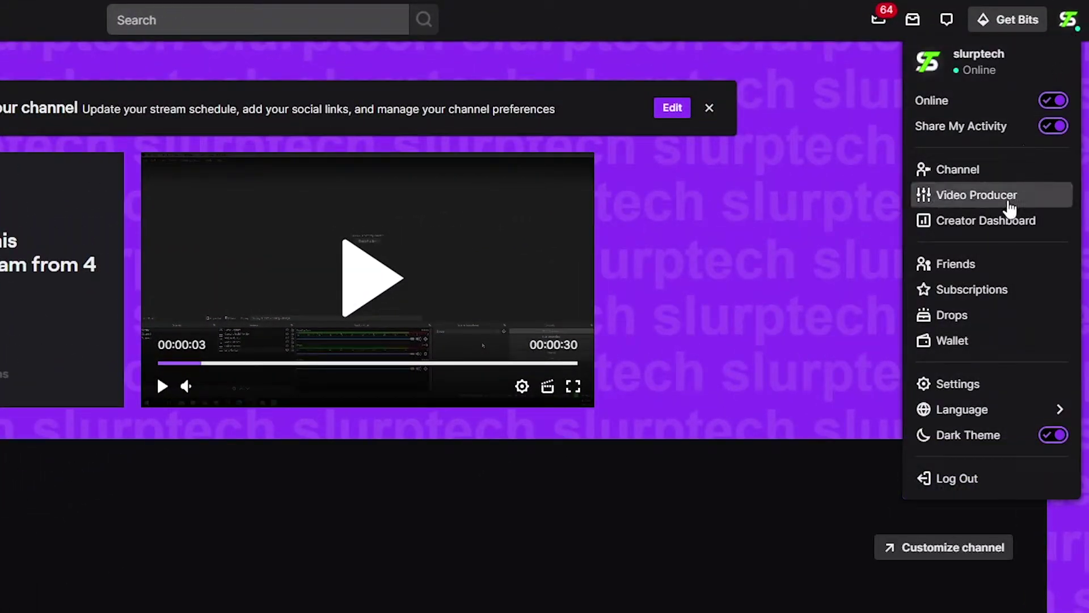
{"action": "left_click", "coordinate": [976, 194]}
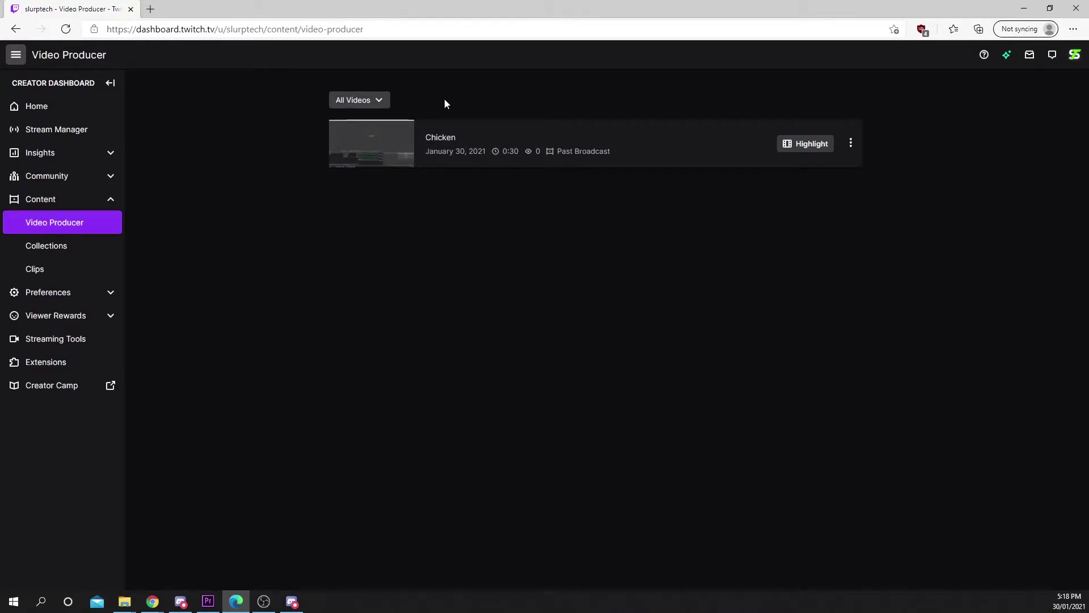
{"action": "left_click", "coordinate": [229, 88]}
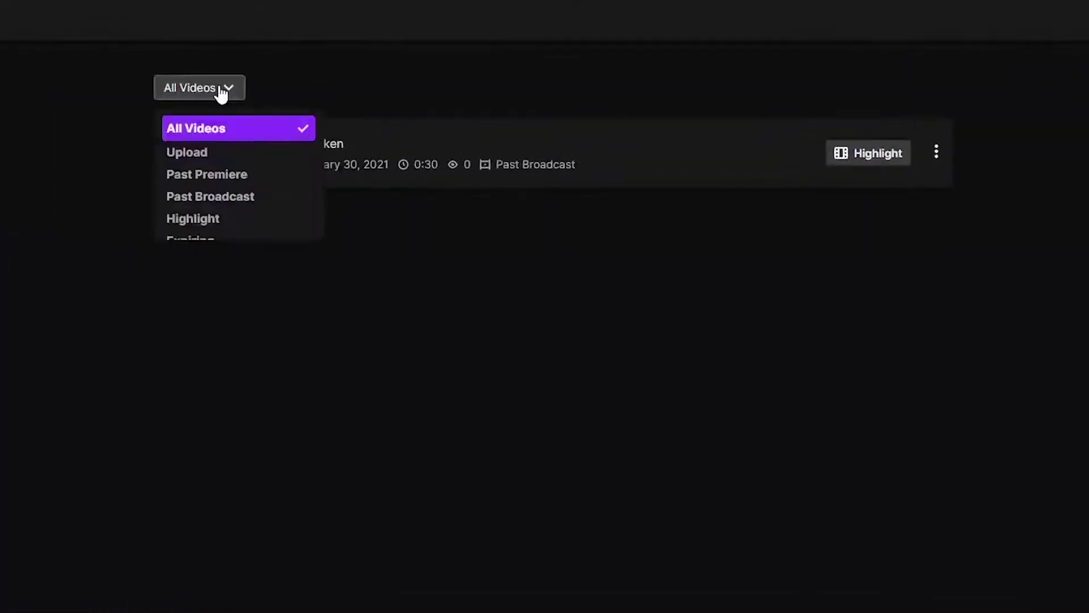
{"action": "left_click", "coordinate": [288, 63]}
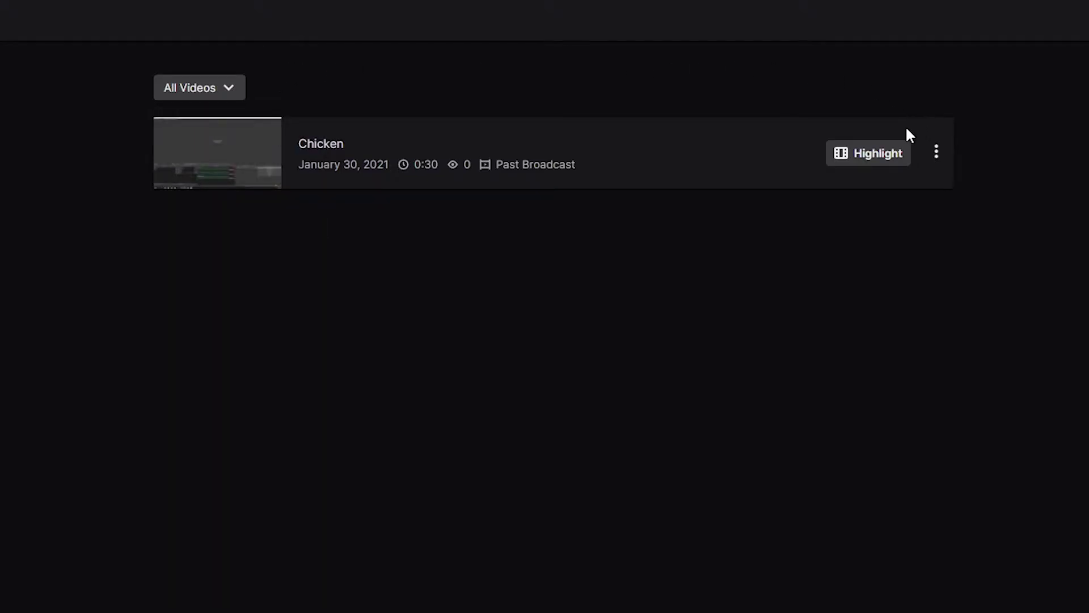
Step: Request a download of the 'Chicken' past broadcast from its row's actions menu
{"action": "left_click", "coordinate": [937, 154]}
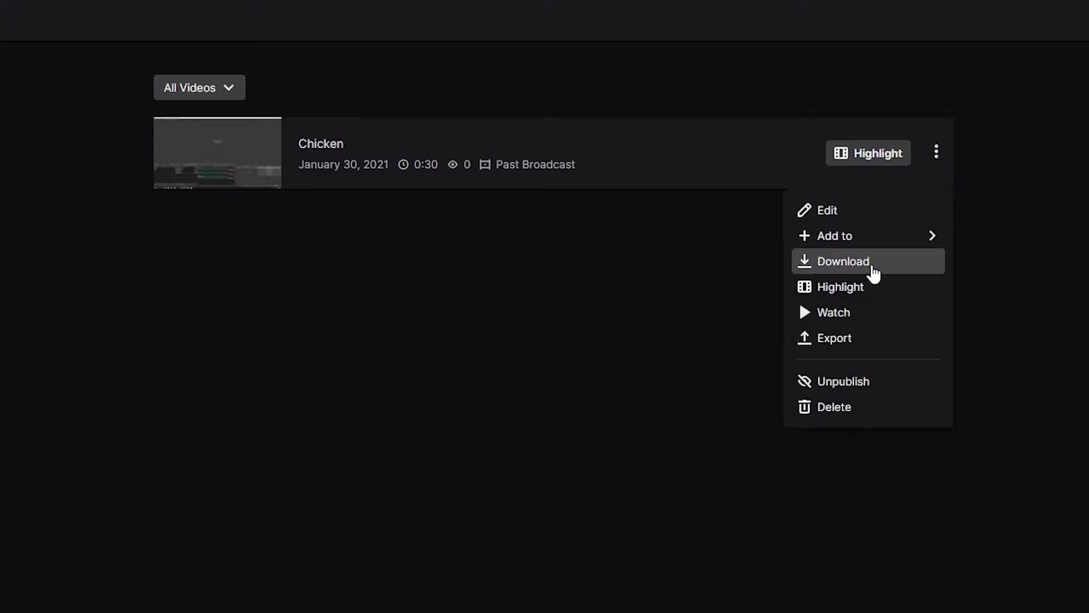
{"action": "left_click", "coordinate": [874, 271]}
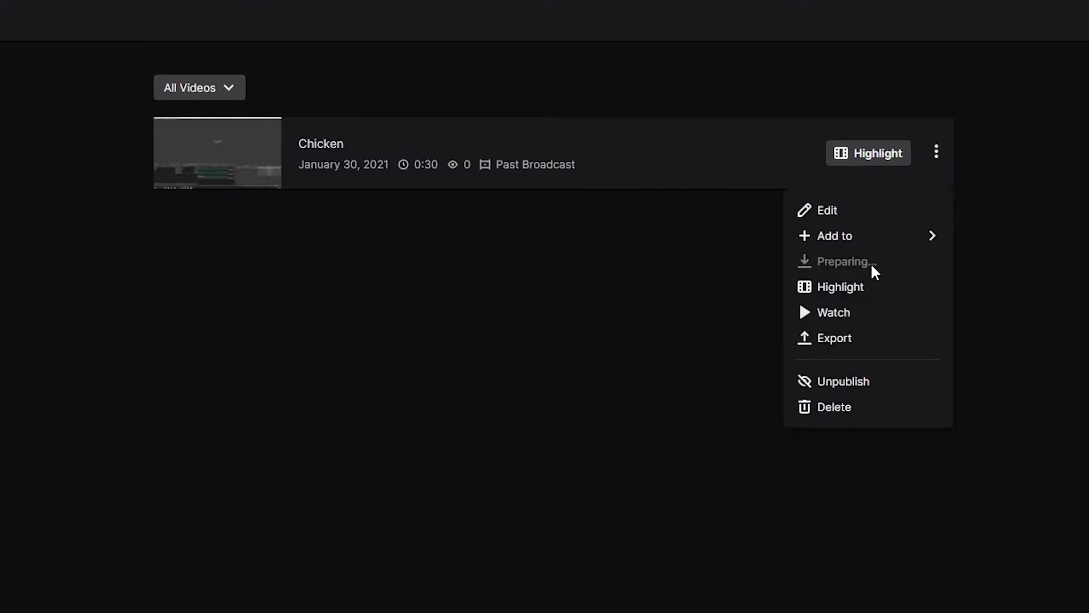
{"action": "left_click", "coordinate": [710, 259]}
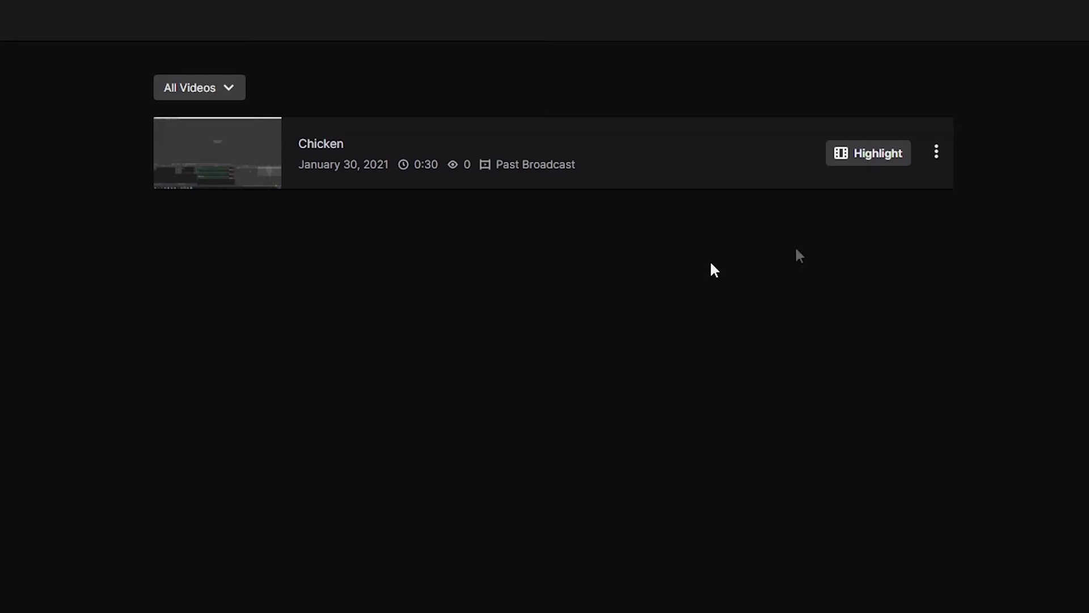
Step: Create a highlight of 'Chicken' trimmed to run from 0:01 to 0:15
{"action": "left_click", "coordinate": [854, 160]}
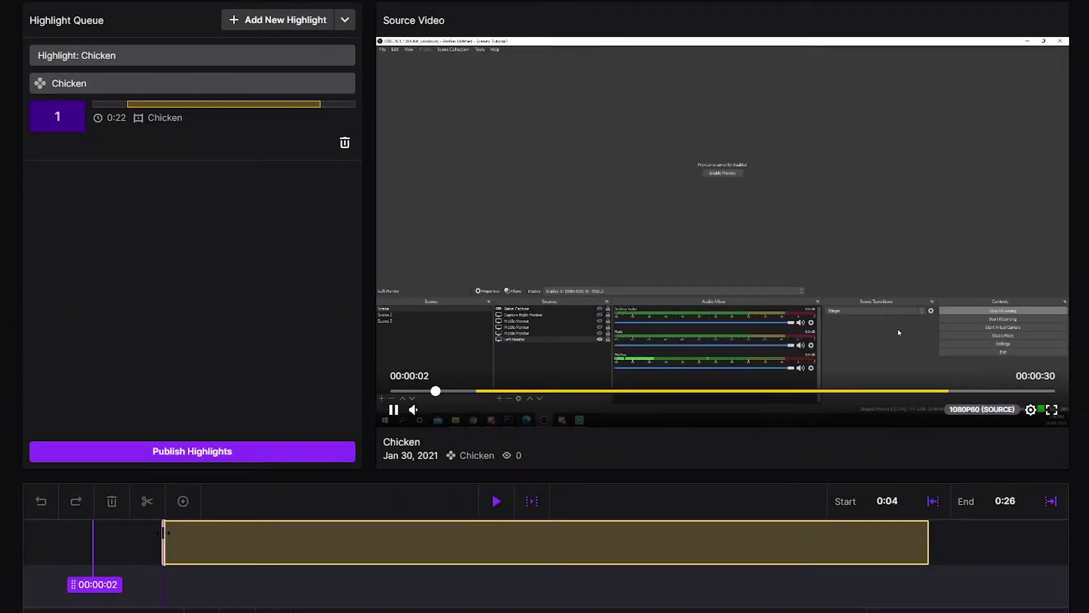
{"action": "left_click_drag", "start_coordinate": [164, 534], "coordinate": [87, 536]}
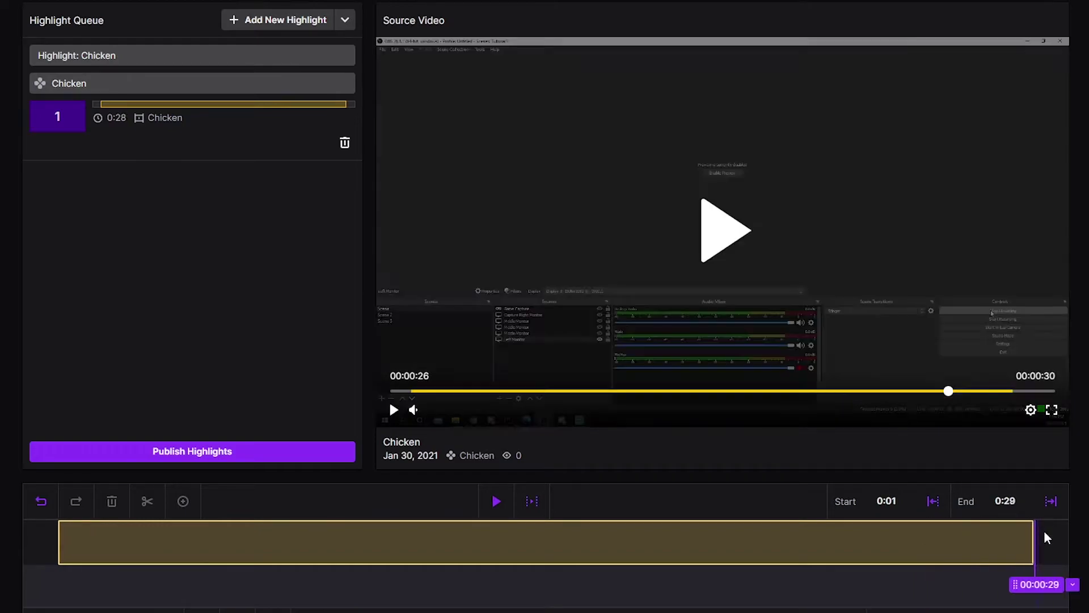
{"action": "left_click_drag", "start_coordinate": [930, 542], "coordinate": [557, 544]}
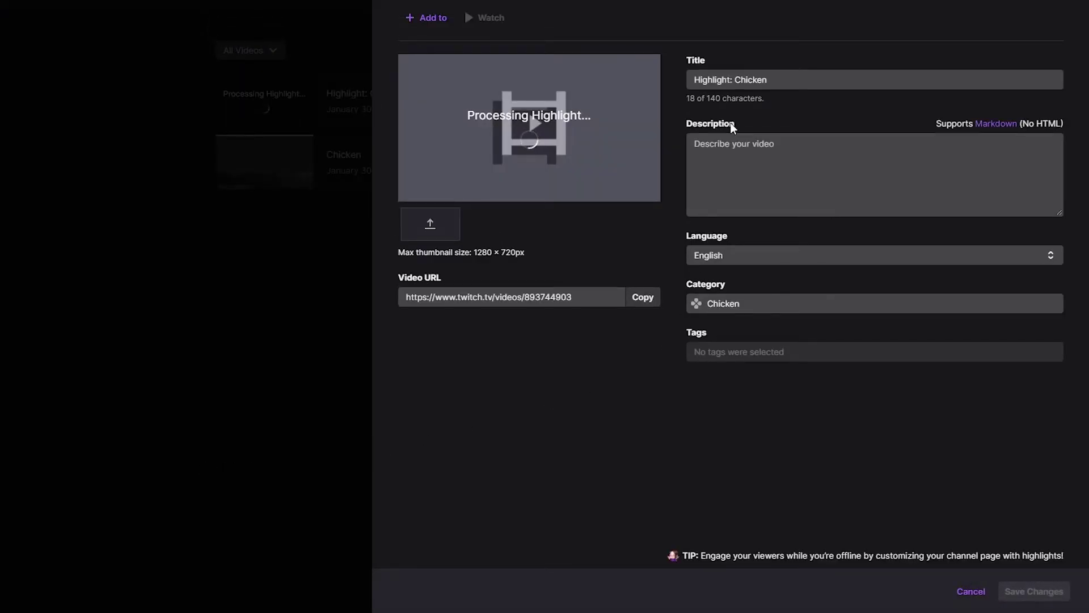
Step: Give 'Highlight: Chicken' the description 'chicken' and save the changes
{"action": "left_click", "coordinate": [783, 171]}
{"action": "type", "text": "chicken"}
{"action": "left_click", "coordinate": [503, 228]}
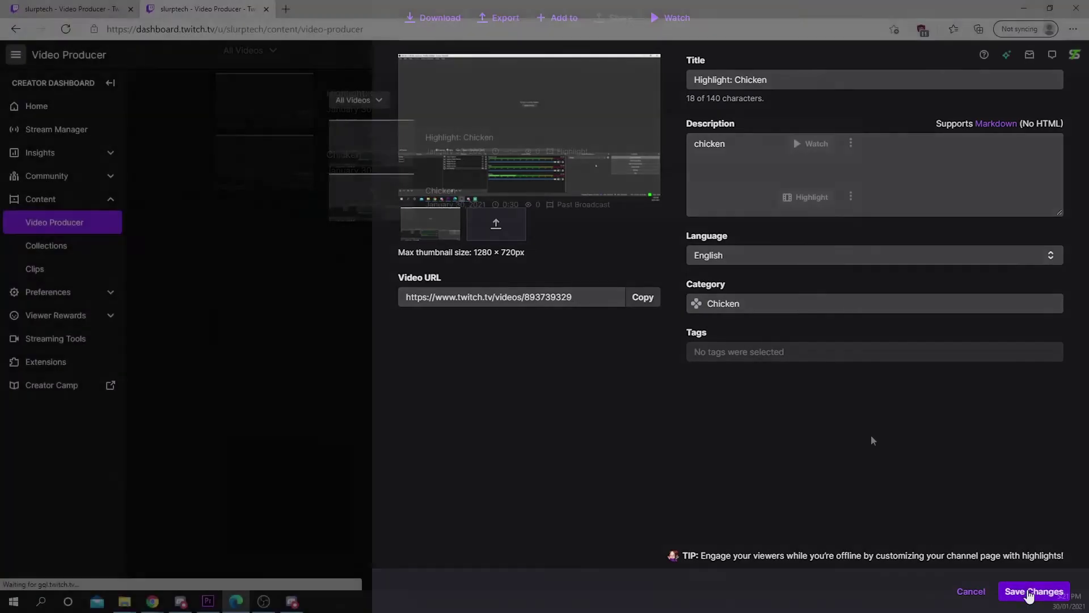
Step: Close the details panel and show the actions menu for 'Highlight: Chicken'
{"action": "key", "text": "Escape"}
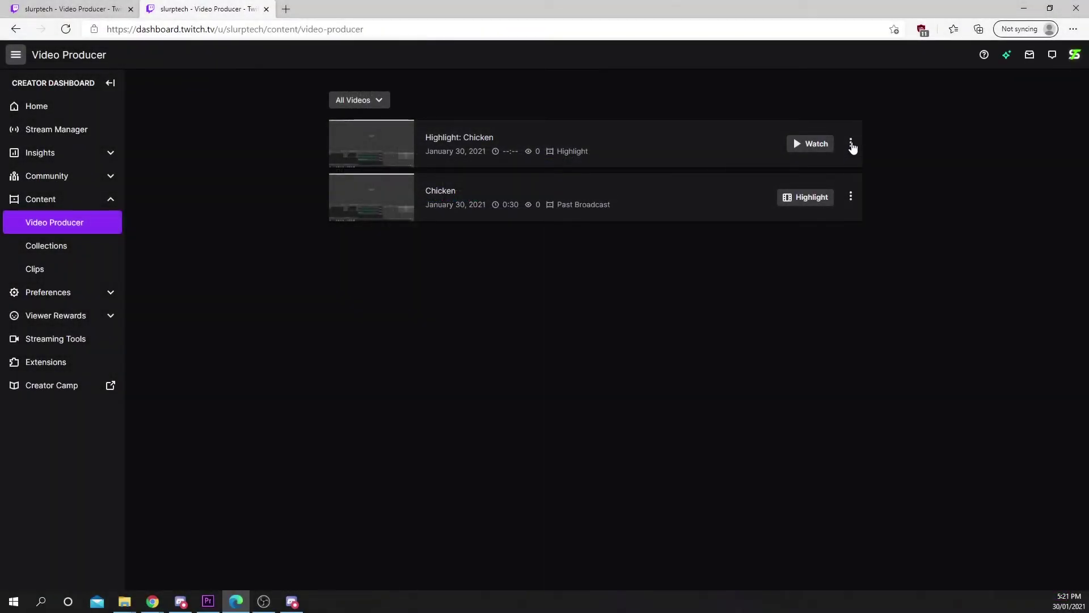
{"action": "left_click", "coordinate": [851, 143]}
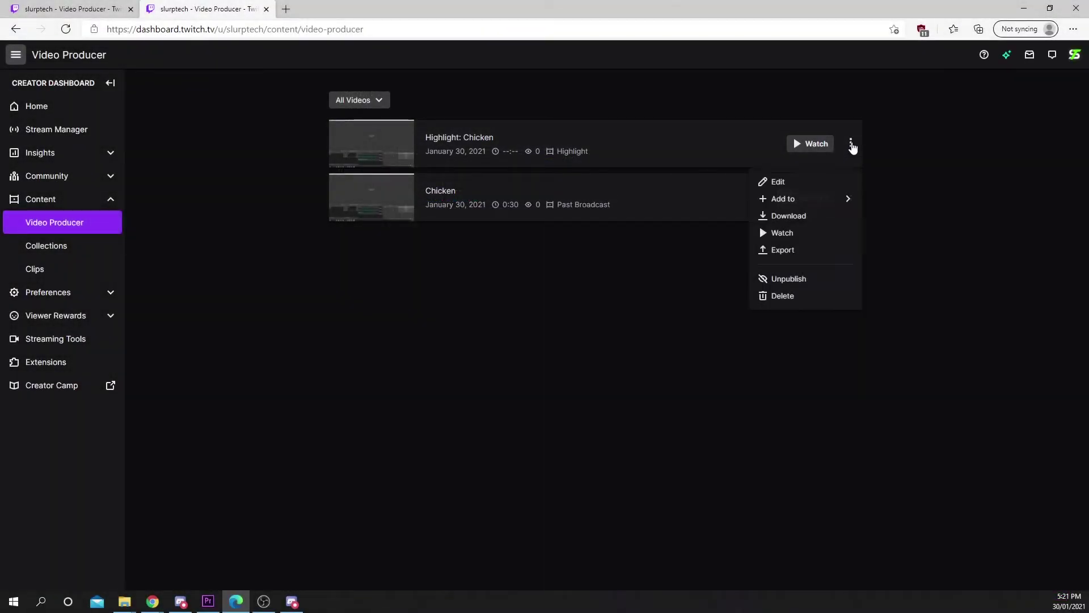